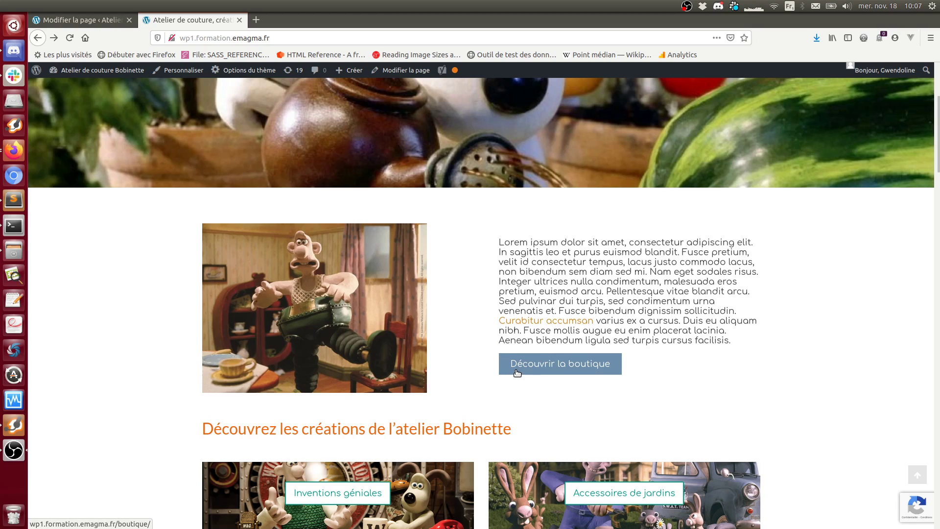
Follow the "Découvrir la boutique" button to the shop page and return to the site's home page.
click(571, 367)
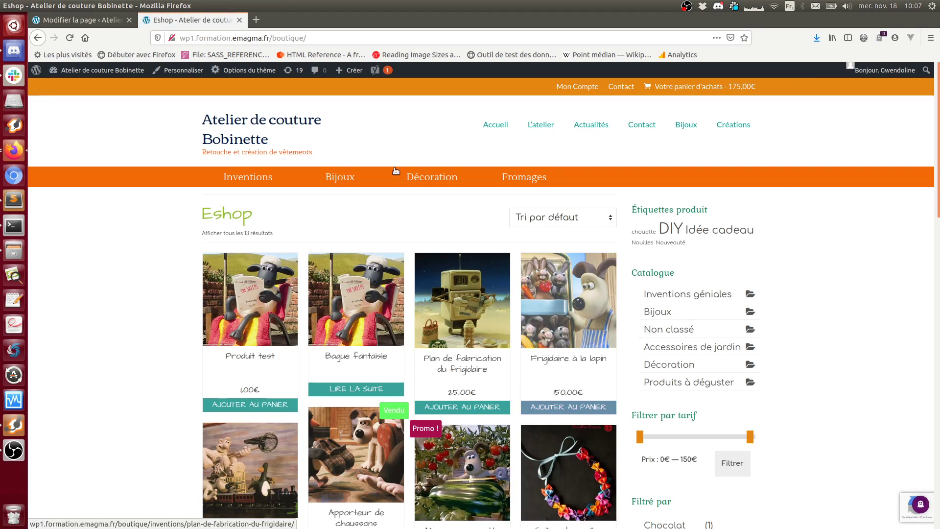
click(250, 126)
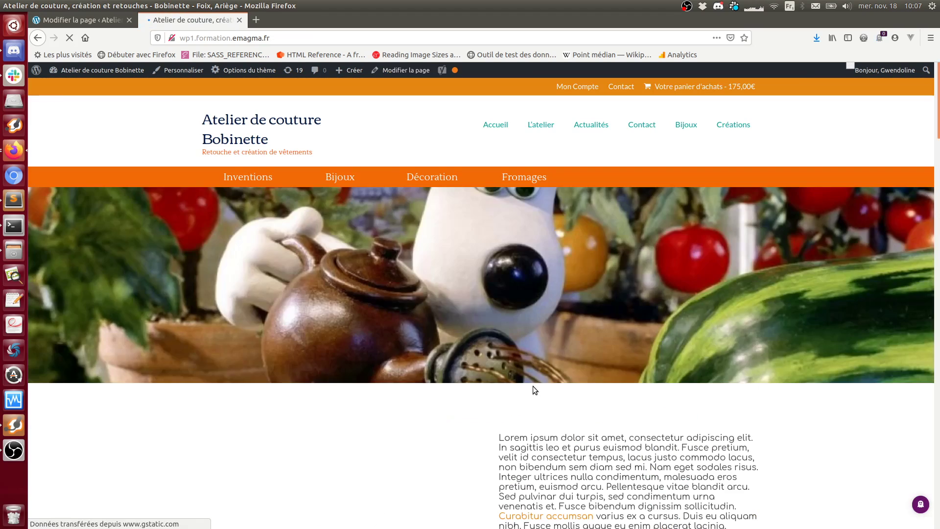
scroll(619, 346, down, 3)
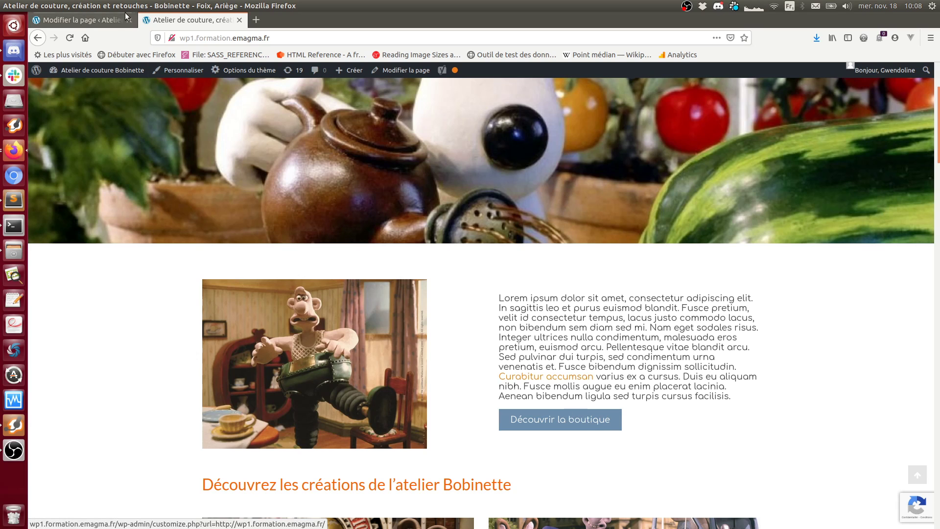
Return to the page editor and start an empty paragraph below the text under "Sur-mesure, collections, des idées pour tous les prix !".
click(85, 23)
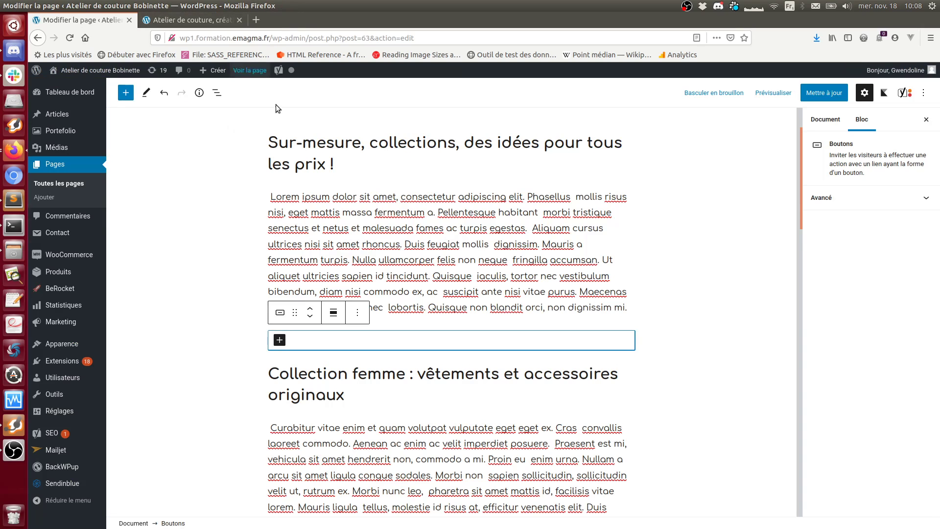
click(621, 307)
click(640, 305)
click(633, 309)
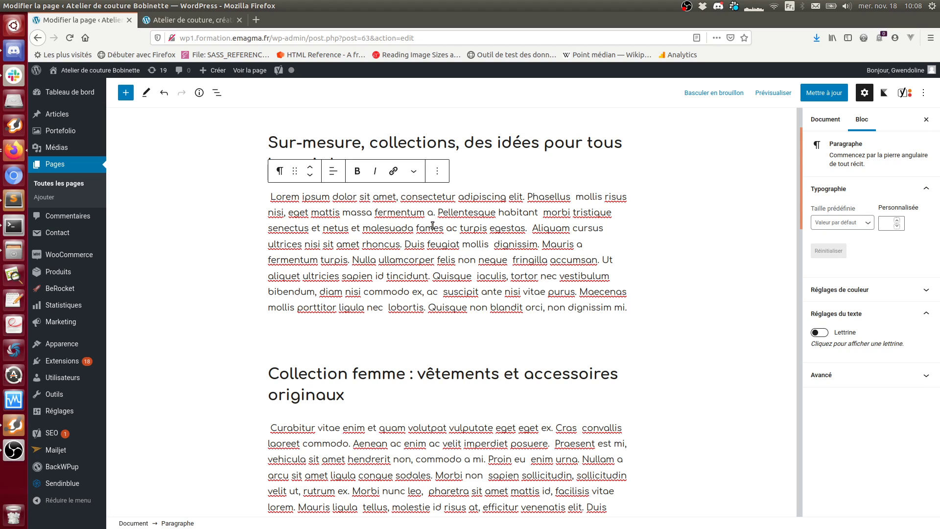
key(Return)
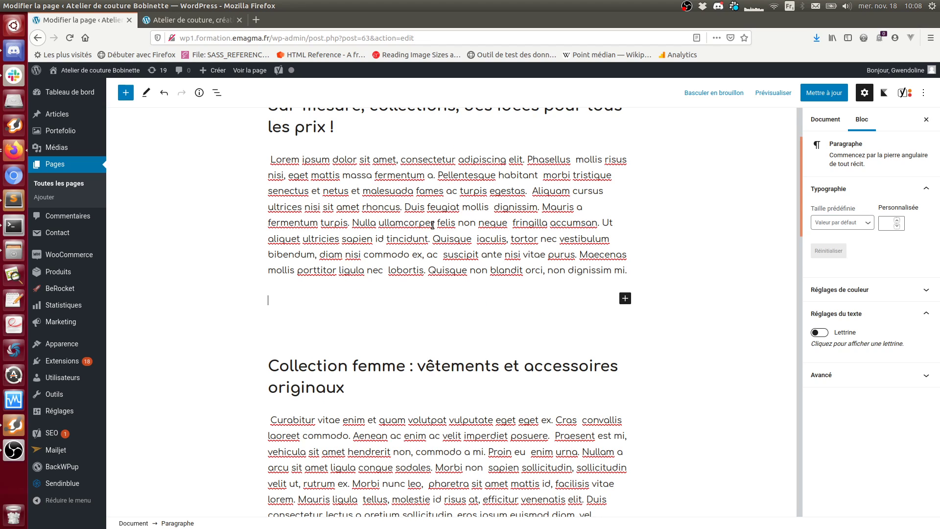
Insert a Boutons block in the empty paragraph, label its button "Nous contacter" and update the page.
click(126, 92)
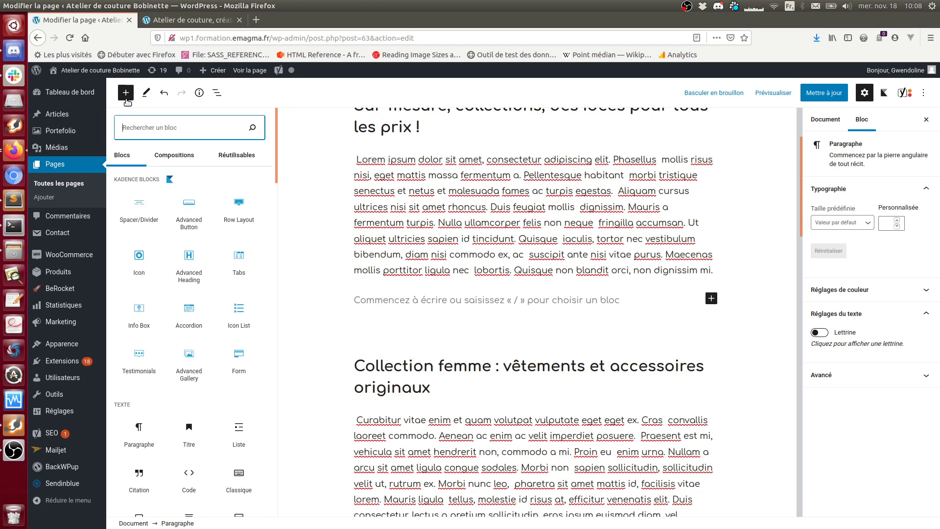
text(bout)
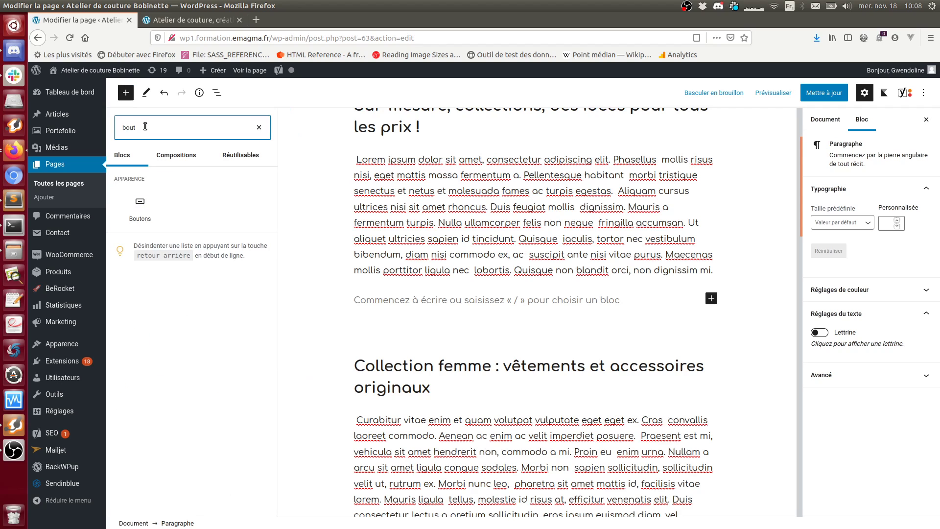
click(139, 217)
click(139, 217)
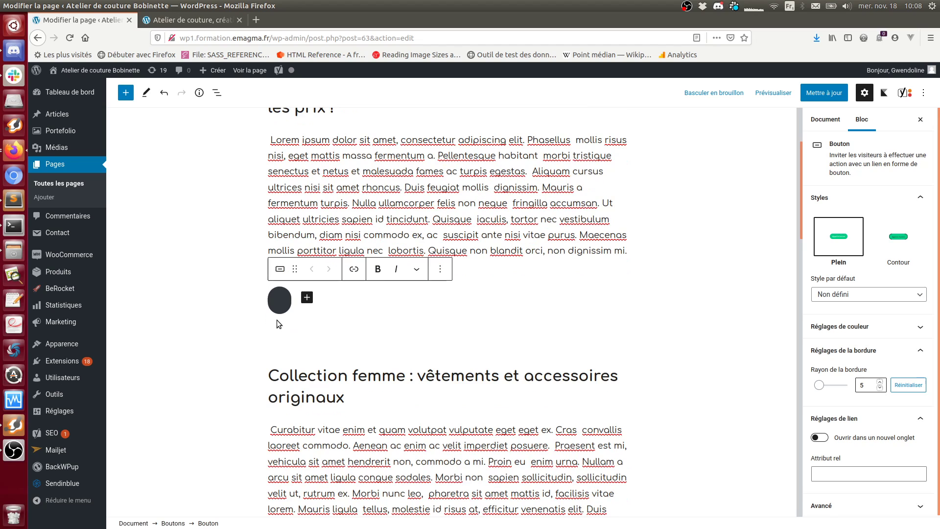
text(Nous contacter)
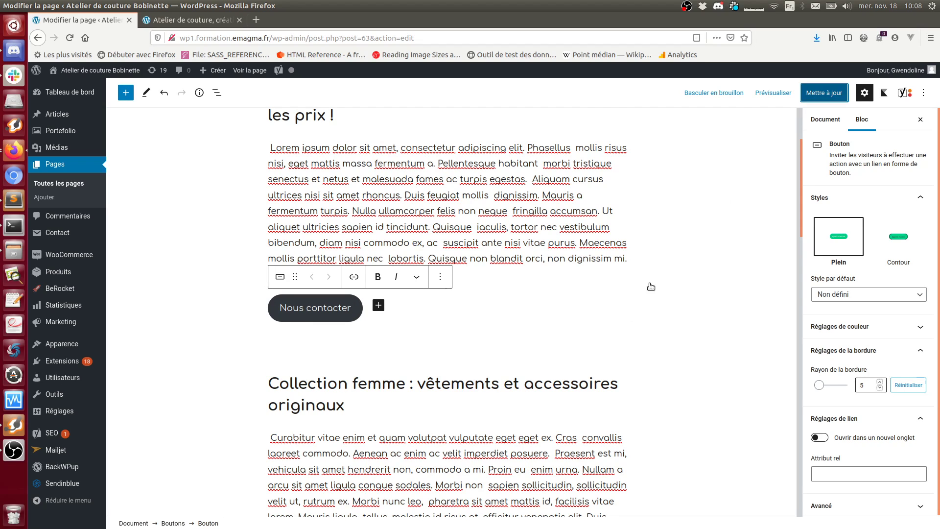
key(ctrl+s)
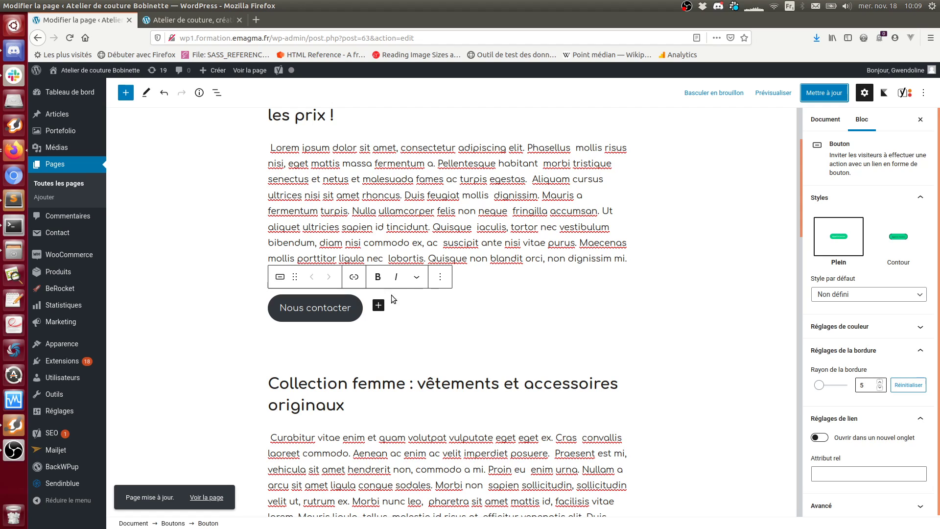
Set the button's border radius to 0 and its background colour to the palette's orange, after trying blue.
drag(819, 385, 720, 390)
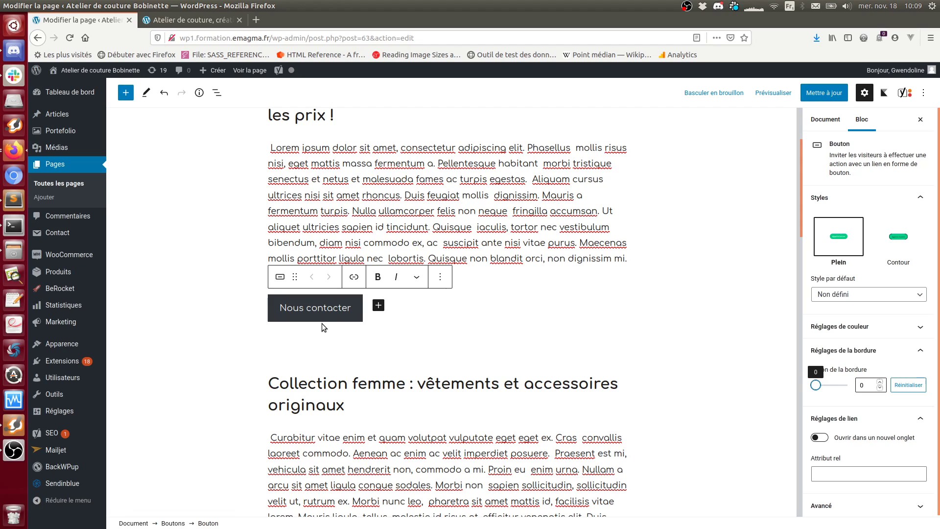
click(880, 335)
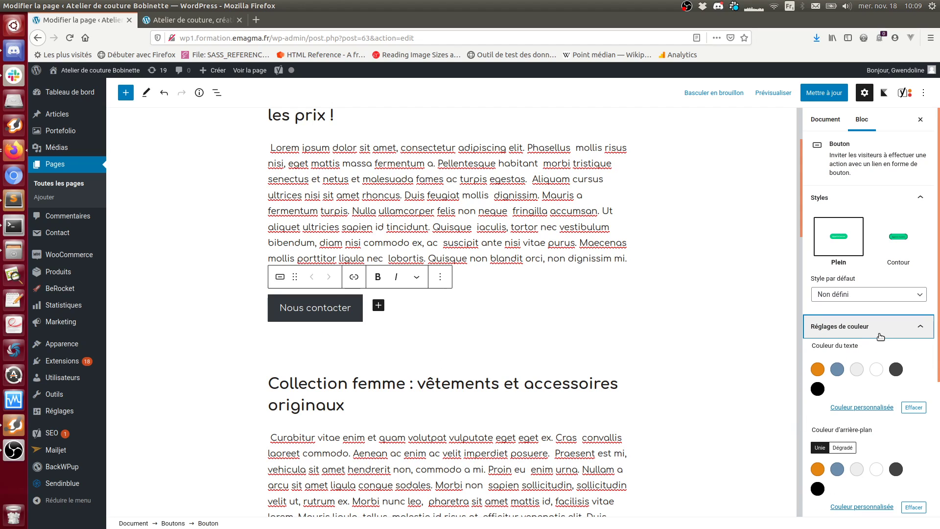
click(833, 471)
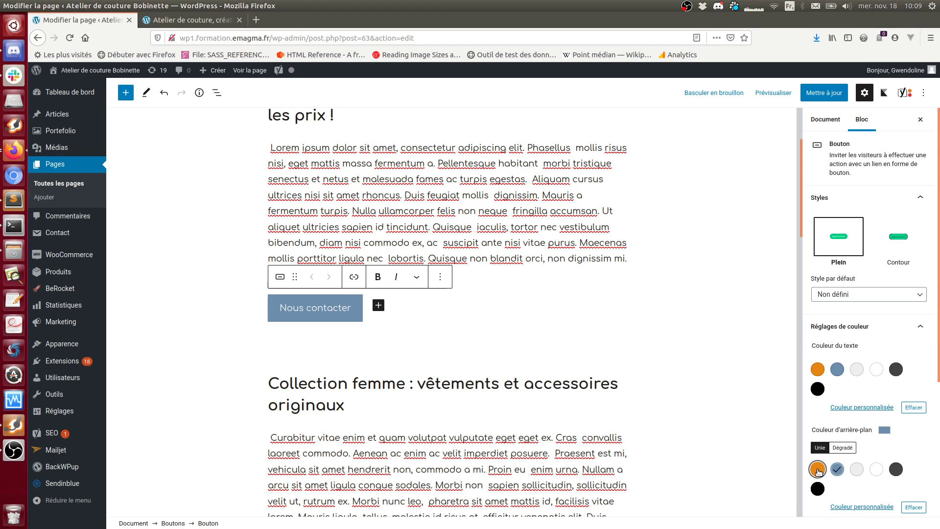
click(817, 470)
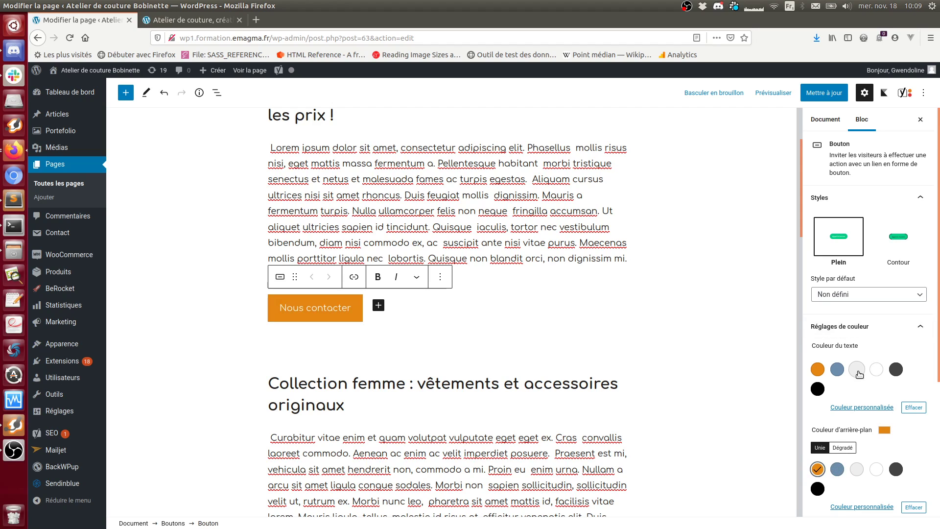
Set the button's text colour to white after trying dark grey, check the custom colour picker, and update the page.
click(897, 370)
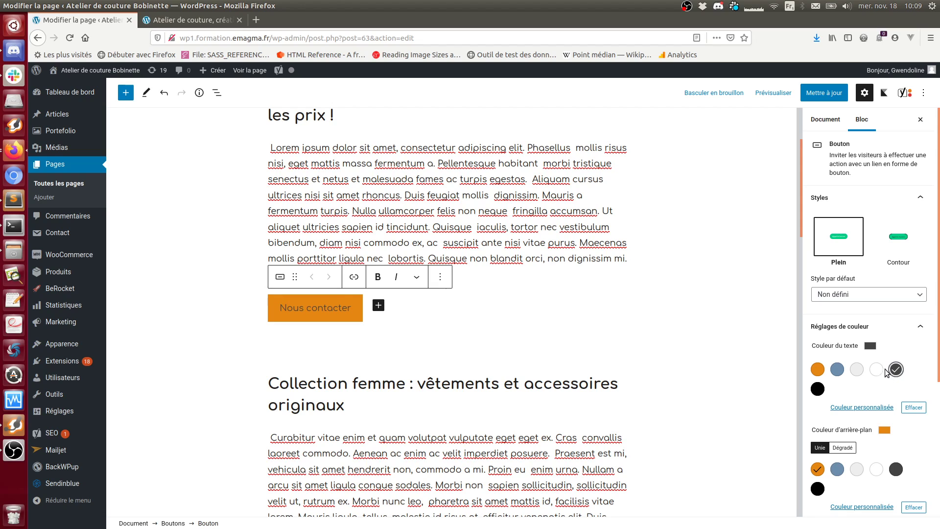
click(877, 369)
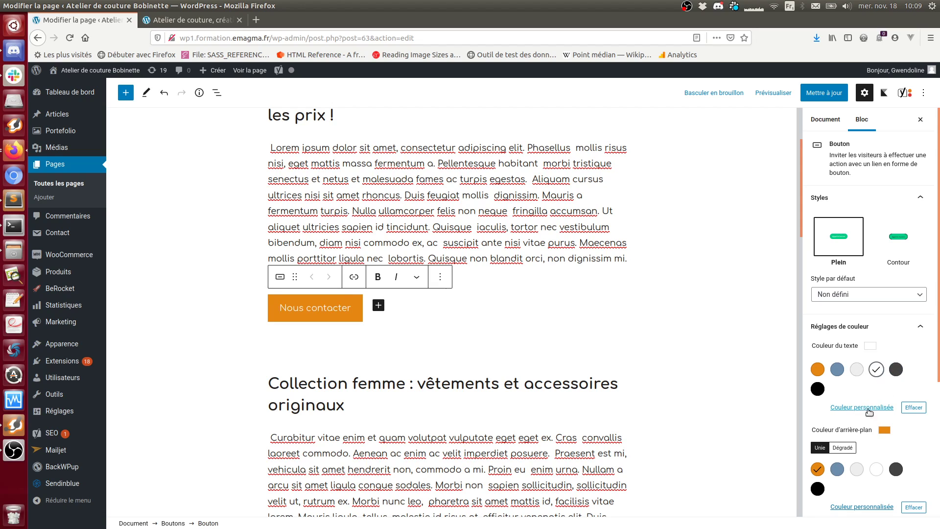
click(881, 408)
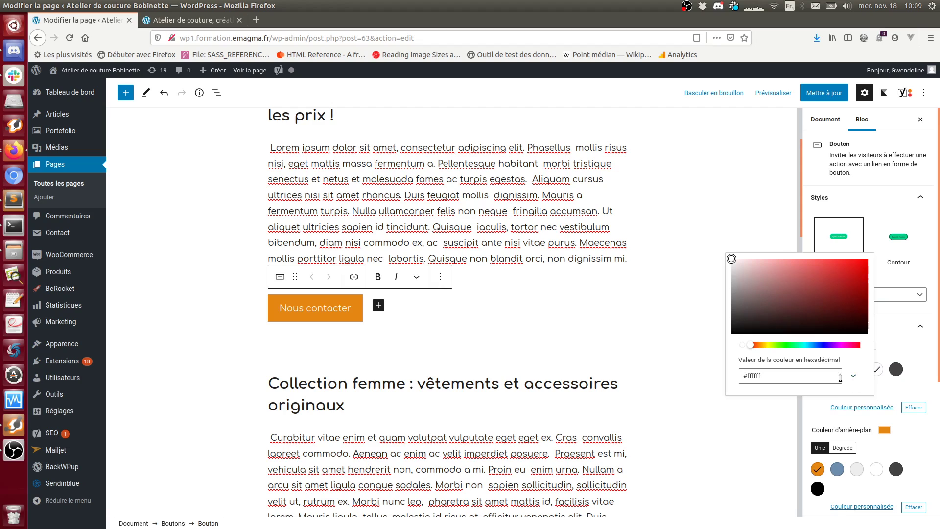
click(891, 388)
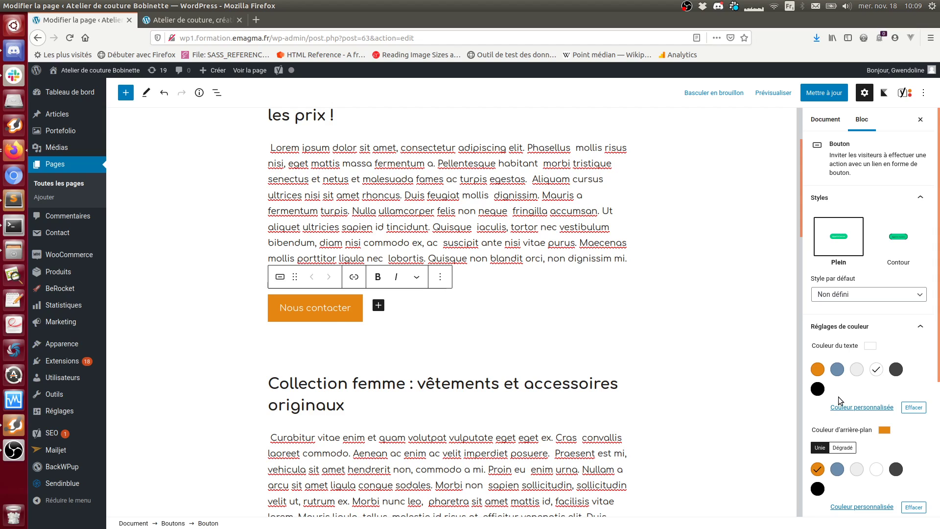
click(805, 89)
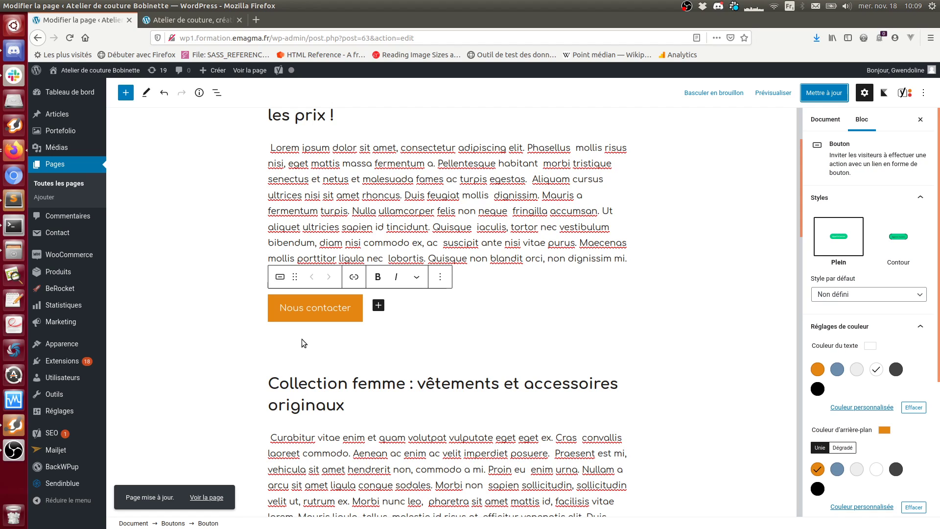
Start adding a link to the "Nous contacter" button and look through the suggestions for "contact".
click(350, 280)
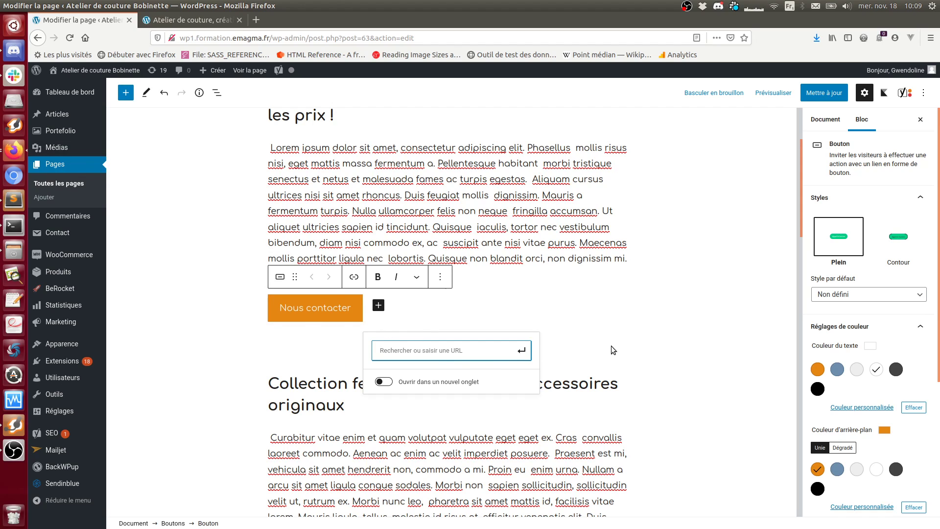
text(c)
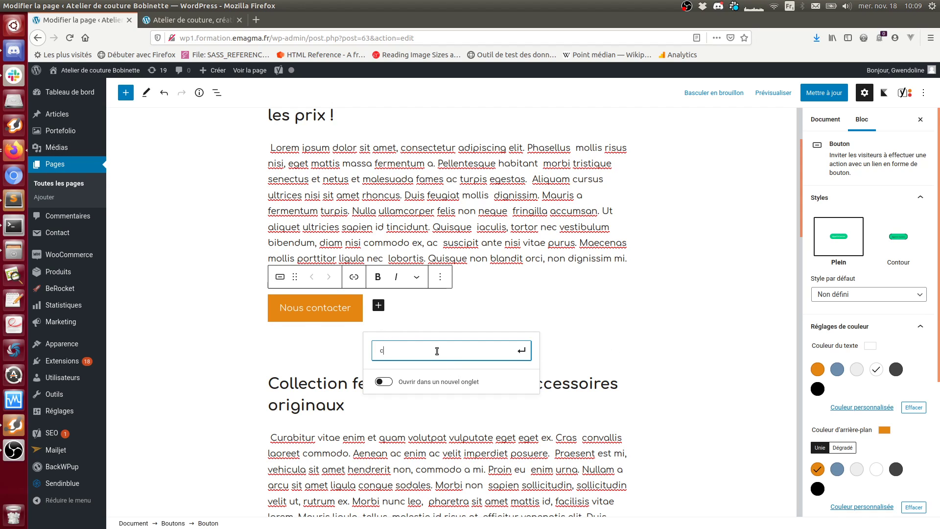
text(ontact)
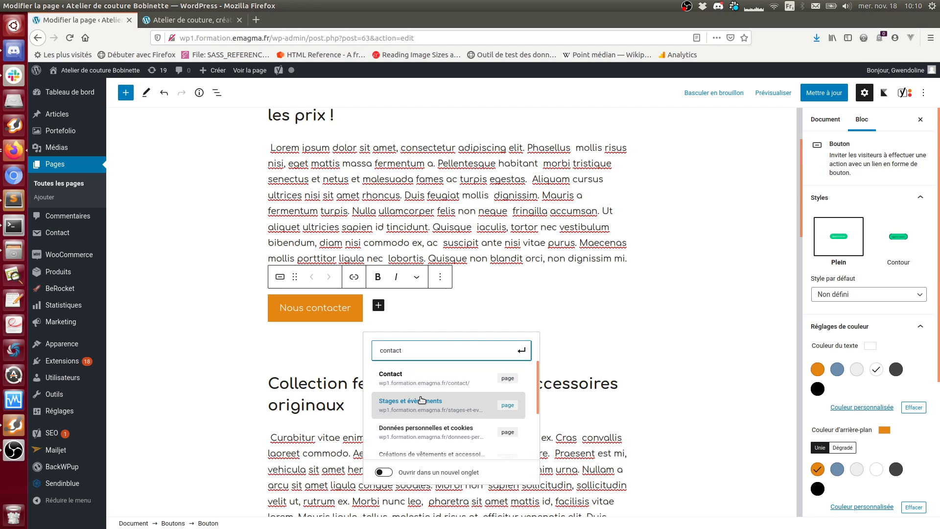
scroll(421, 402, down, 3)
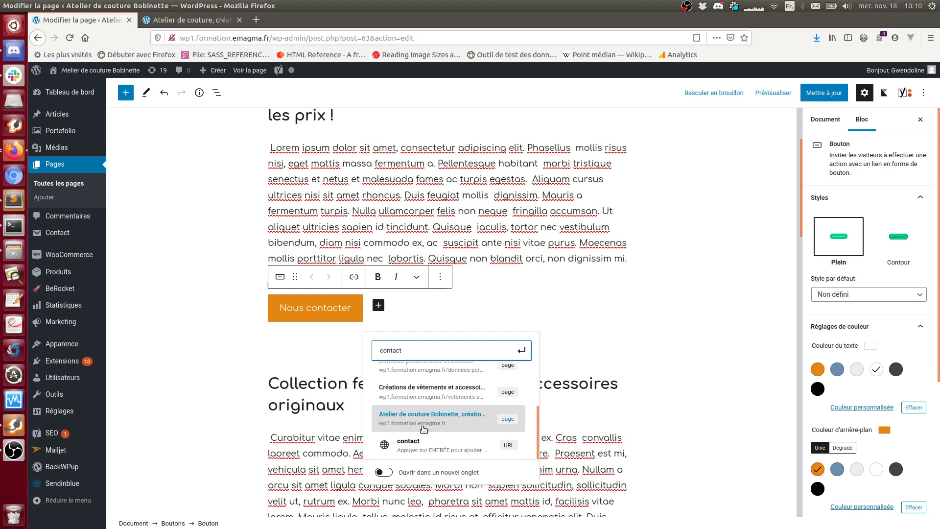
scroll(423, 429, up, 2)
scroll(429, 431, up, 2)
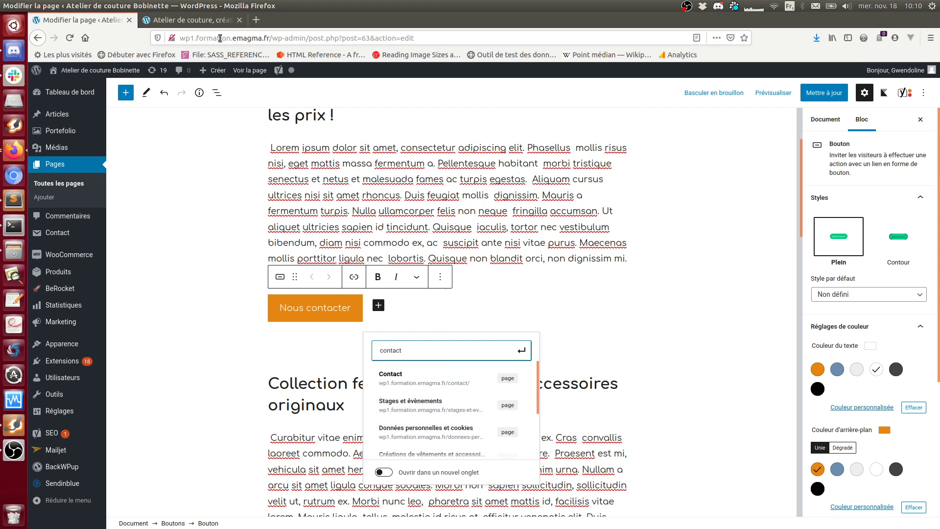
Visit the shop's Bijoux category page, select its full web address and return to the page editor.
click(233, 23)
scroll(479, 323, up, 3)
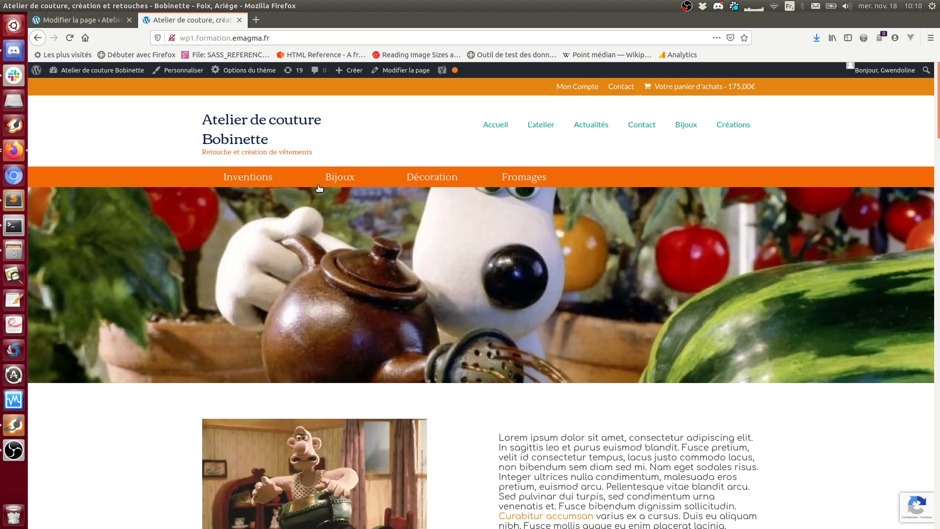
click(340, 177)
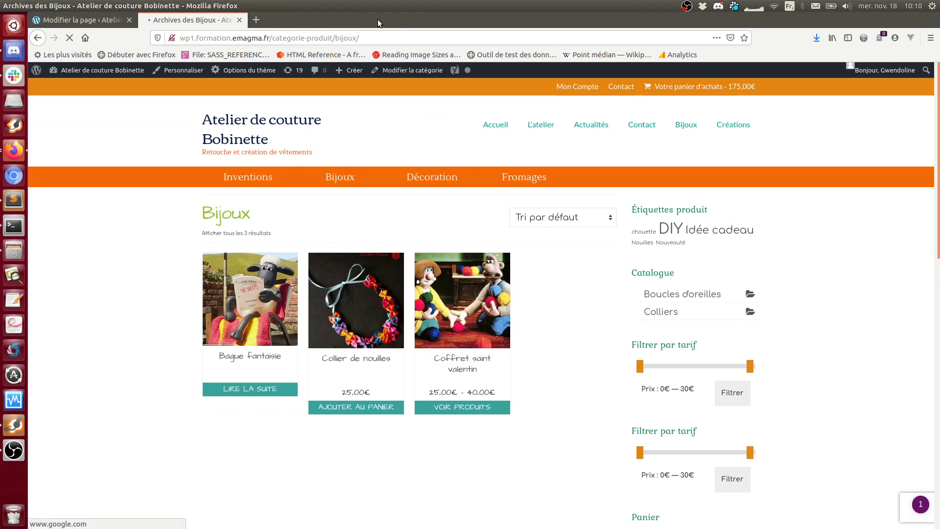
drag(359, 38, 177, 39)
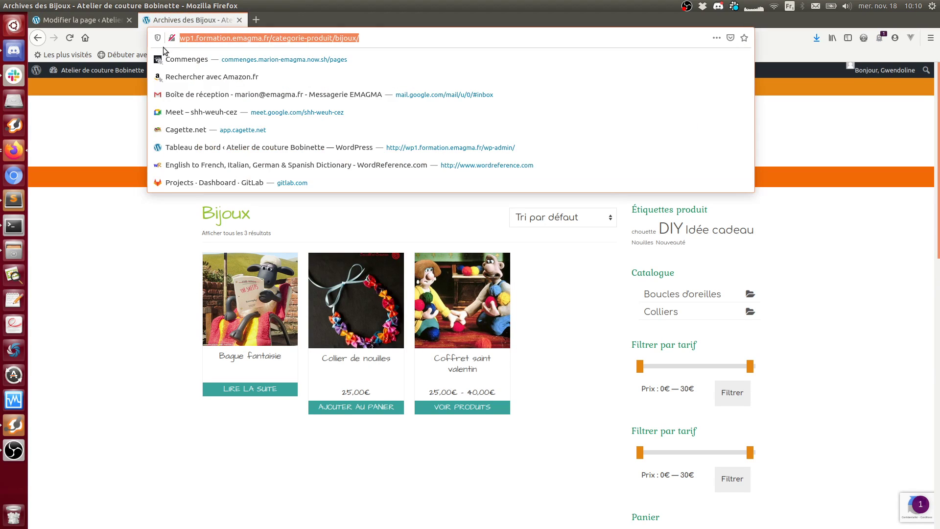
click(85, 20)
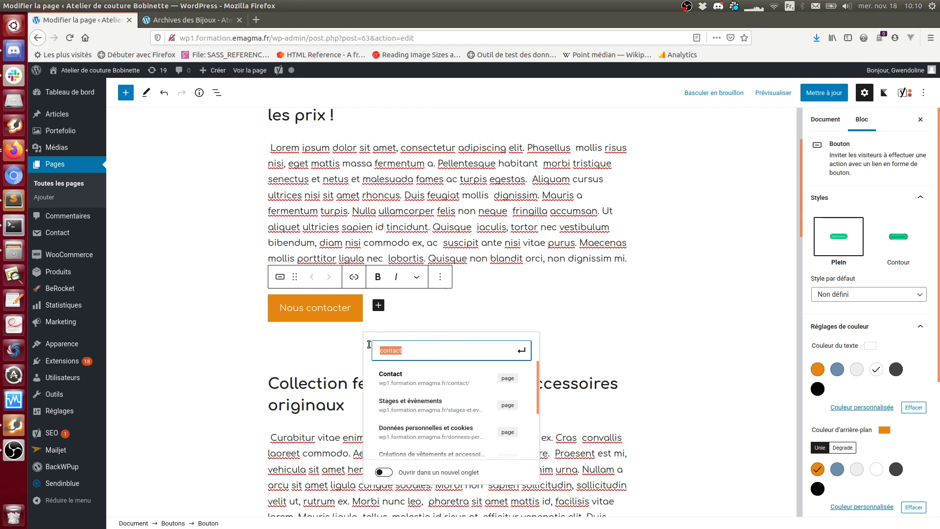
Link the "Nous contacter" button to the suggested Contact page and update the page.
click(408, 348)
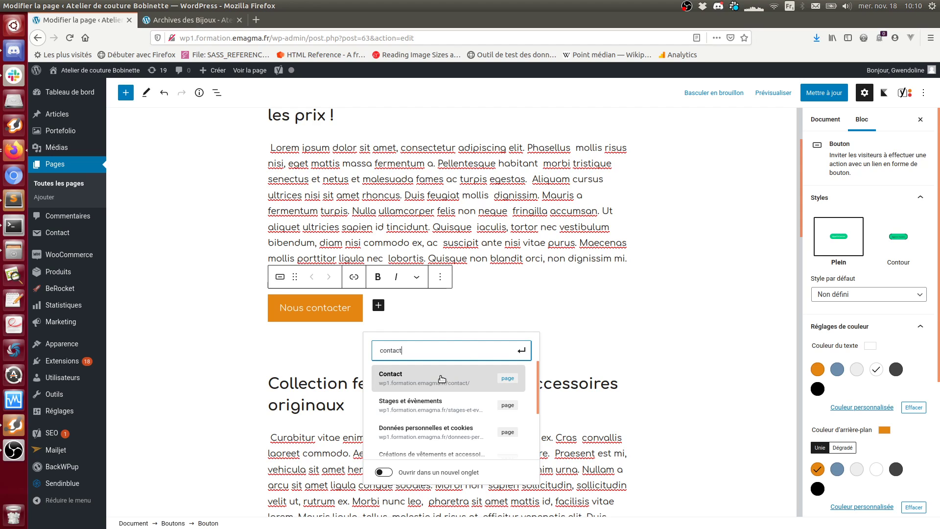
click(415, 383)
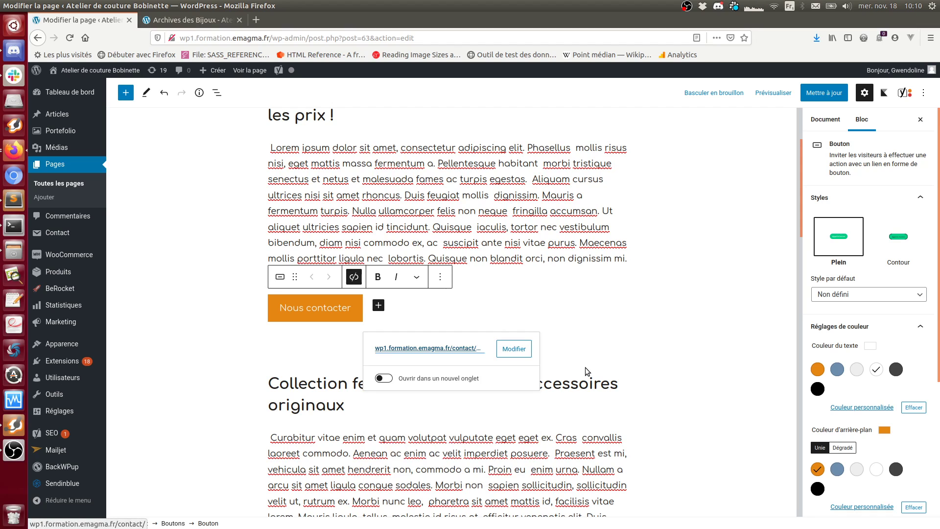
key(ctrl+s)
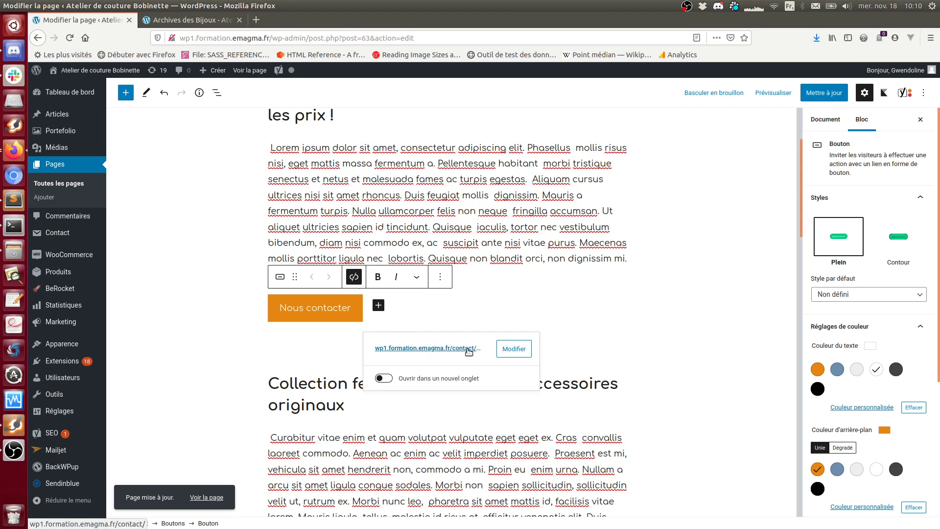
Turn the button link's "Ouvrir dans un nouvel onglet" option on and back off, and update the page.
click(384, 378)
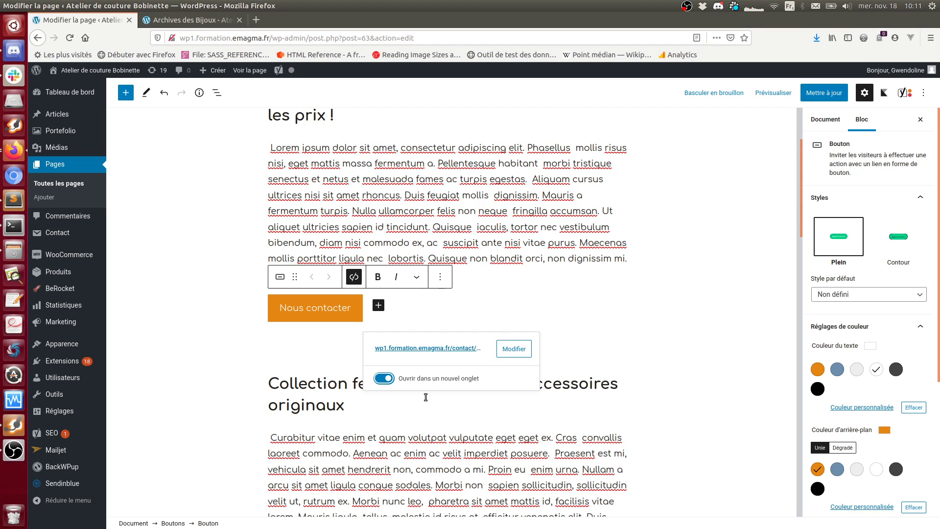
click(428, 379)
click(824, 92)
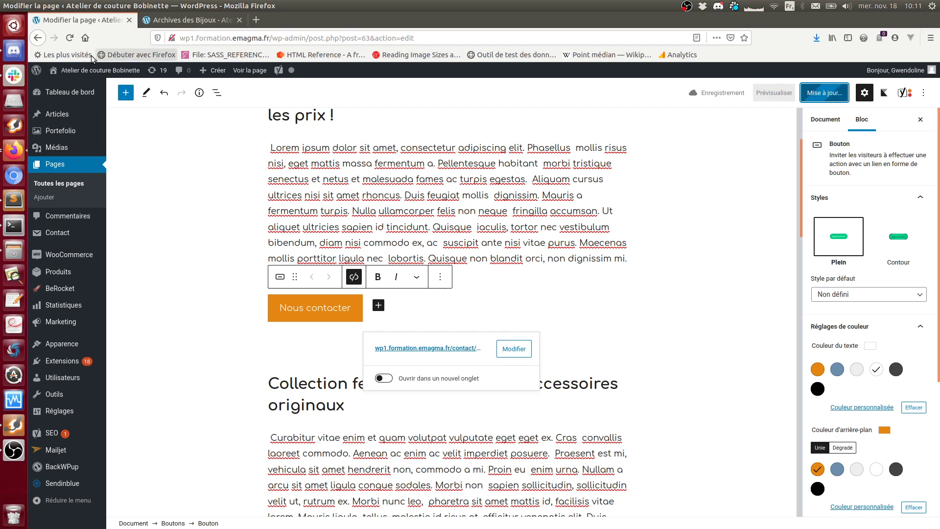
Open the published page in a new browser tab, test the "Nous contacter" button's link and return to the page.
middle_click(250, 70)
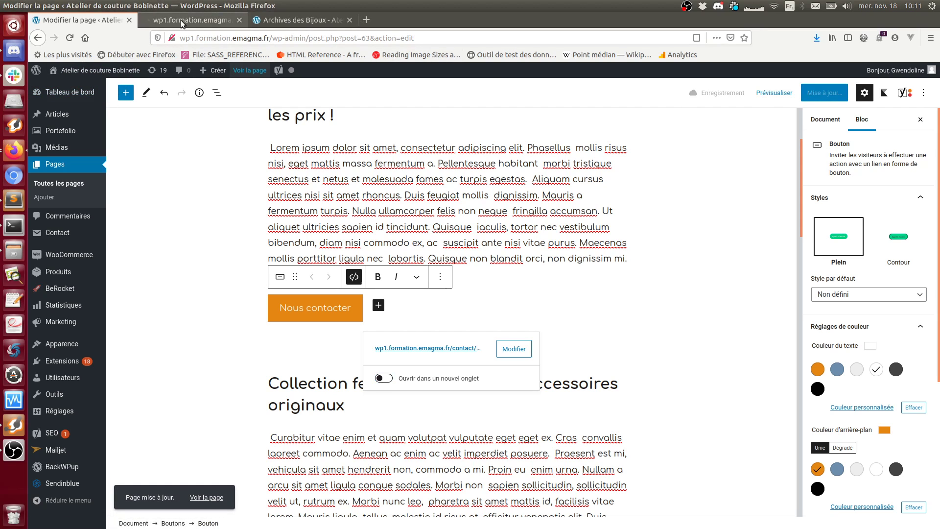
click(181, 19)
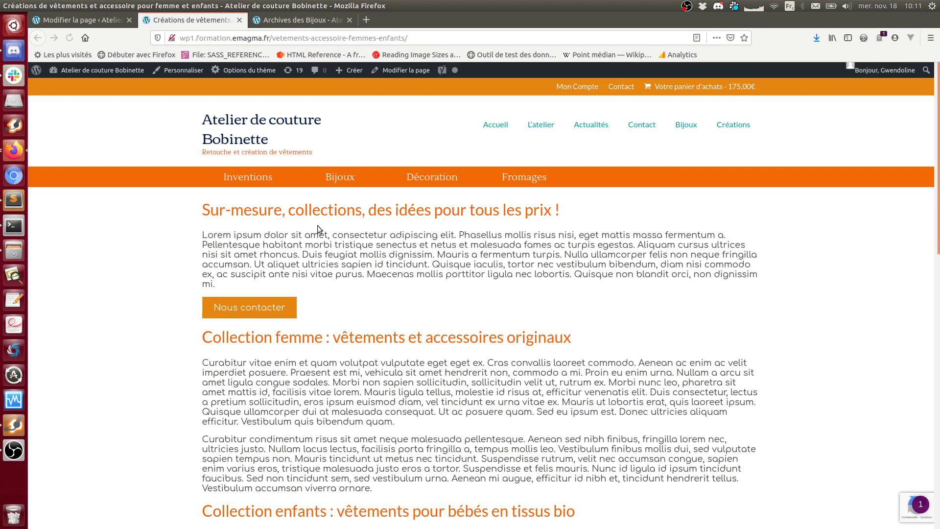
click(251, 310)
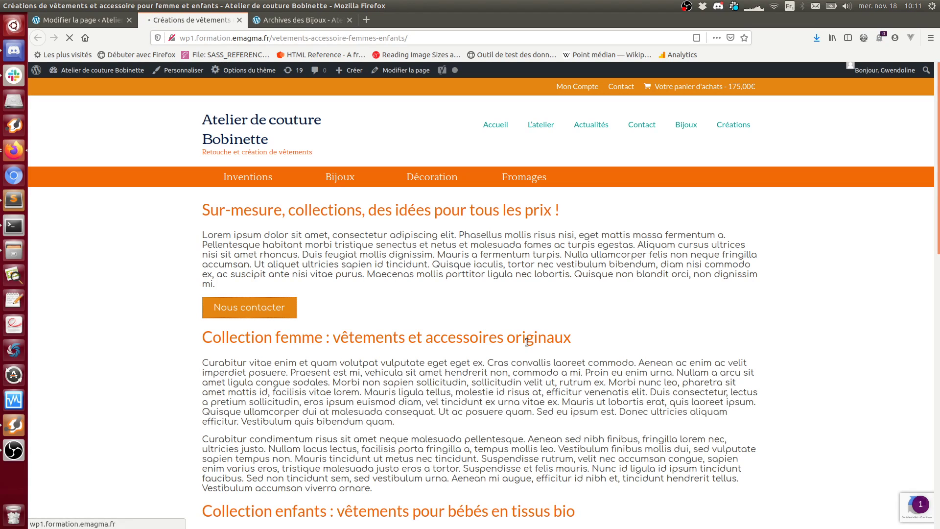
key(alt+Left)
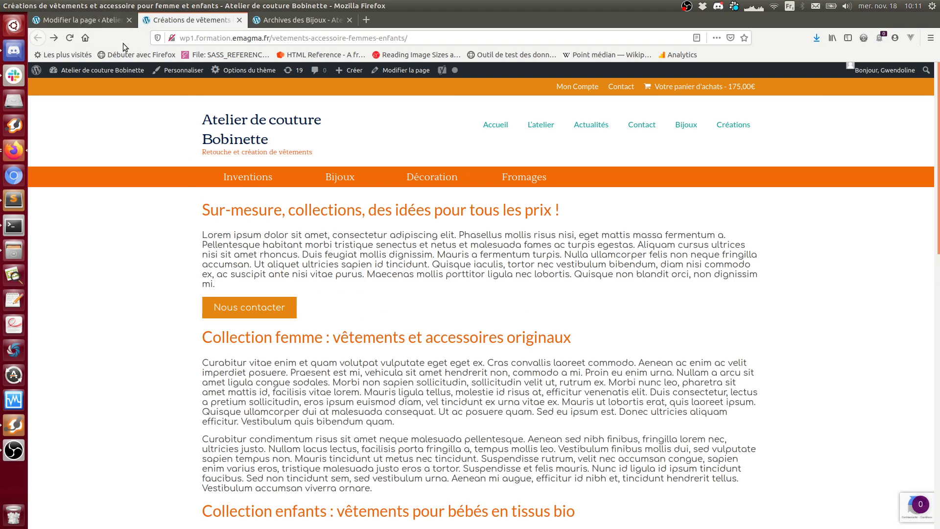
Back in the page editor, select the parent Boutons block around "Nous contacter" and set its alignment to "Centrer".
click(77, 20)
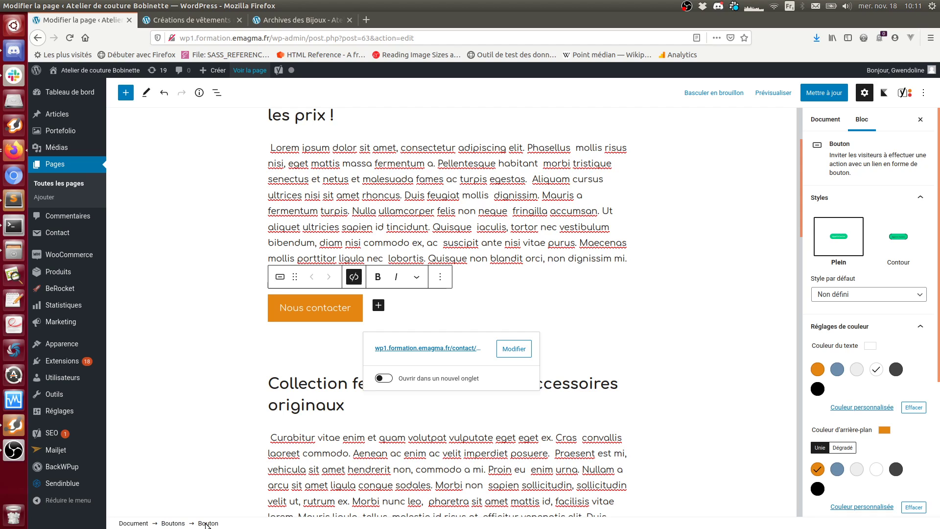
click(178, 524)
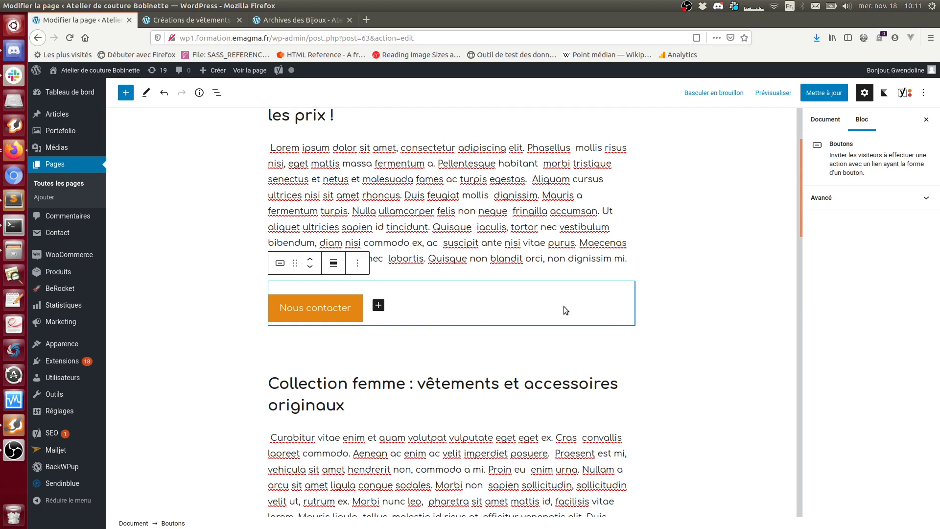
click(334, 263)
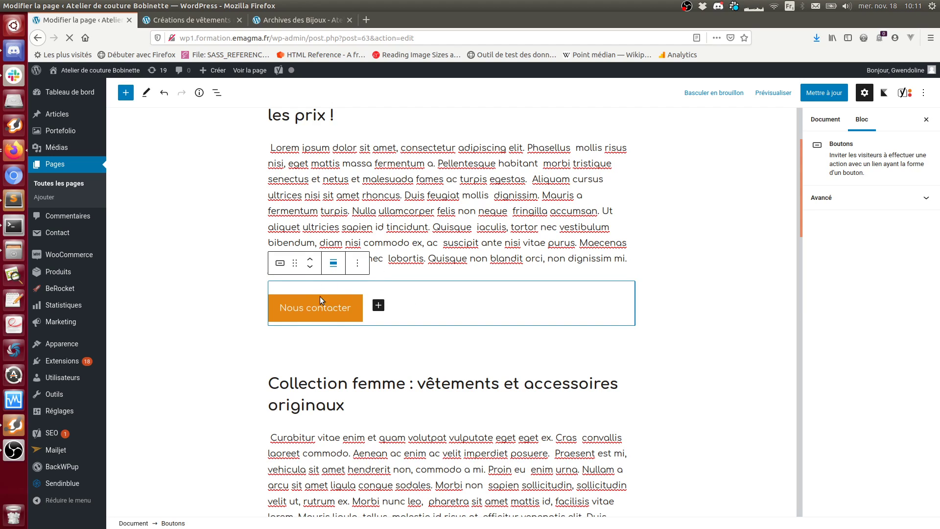
click(334, 265)
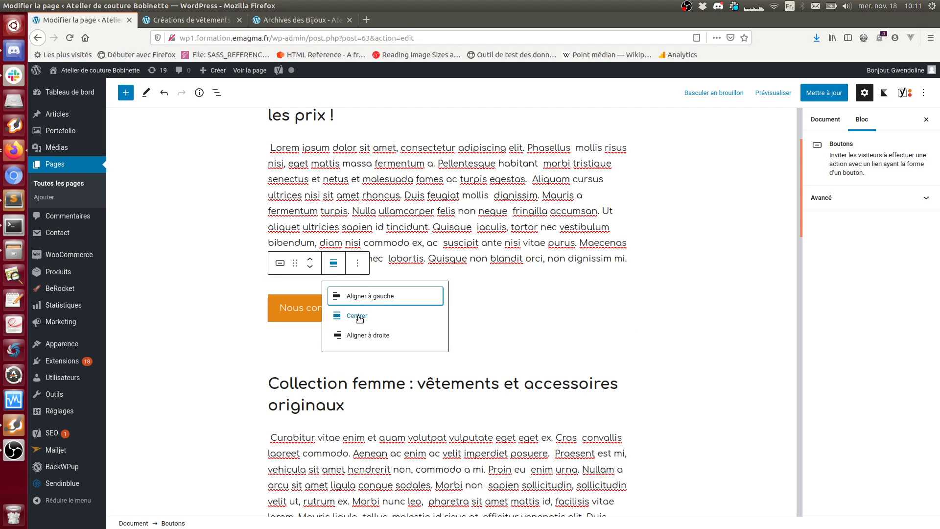
click(357, 315)
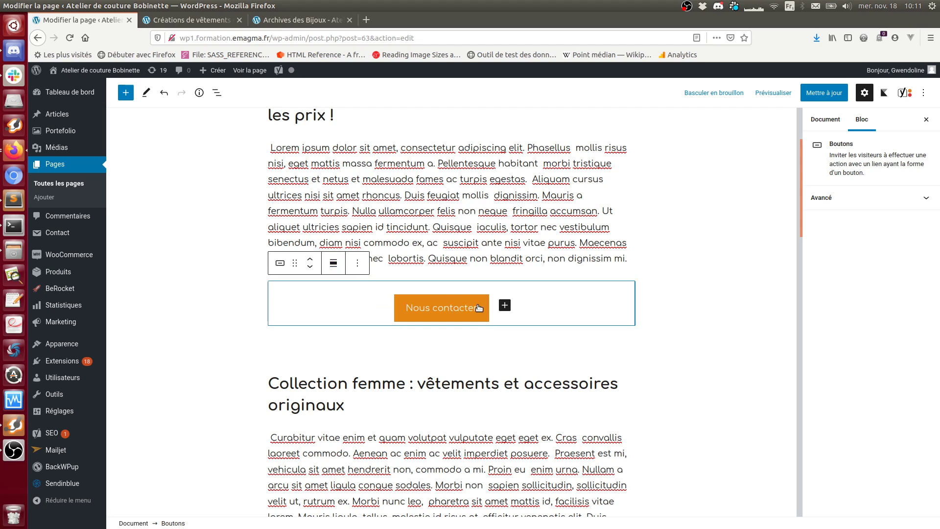
Compare the Bouton and Boutons block settings, update the page and reload the published version to check the button's alignment.
click(438, 312)
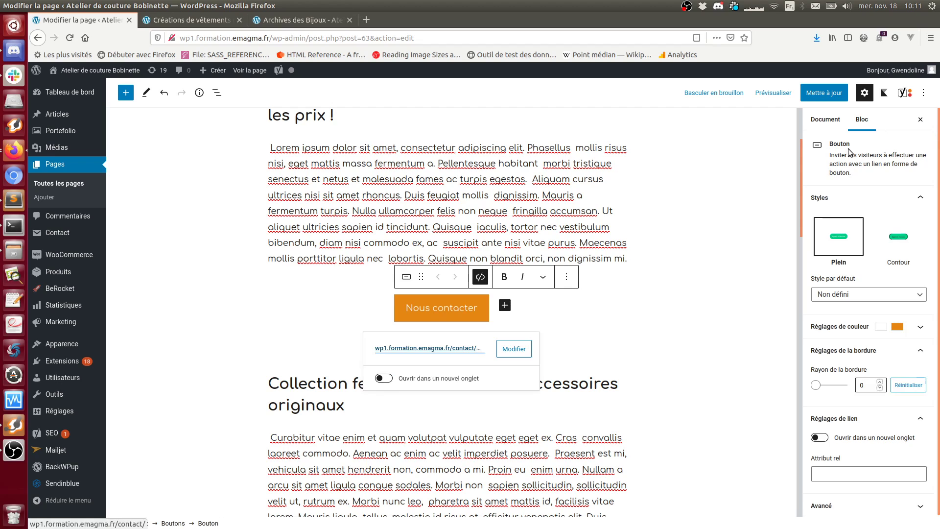
click(386, 306)
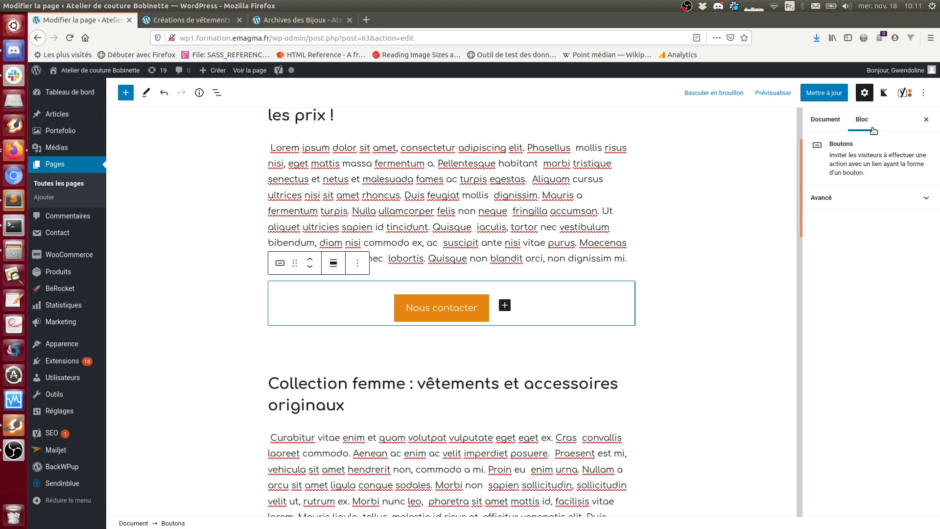
click(824, 93)
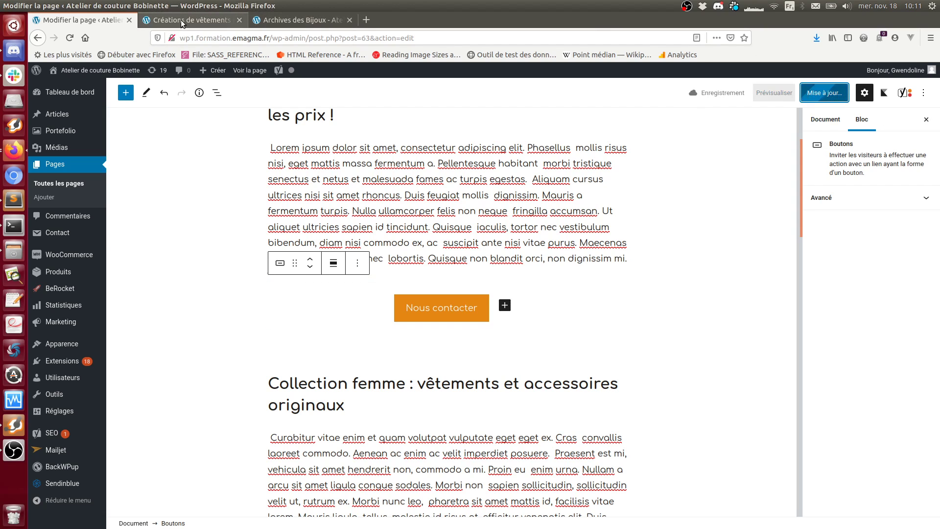
click(181, 23)
click(69, 37)
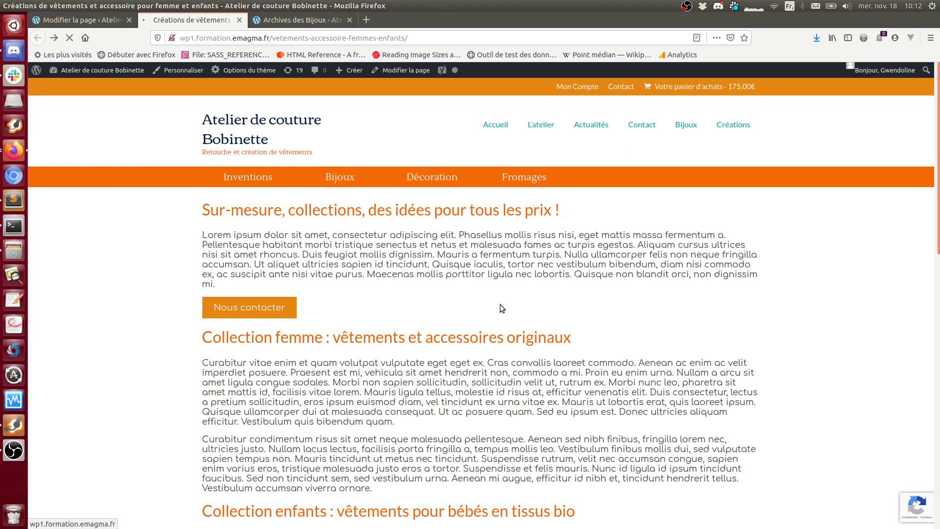